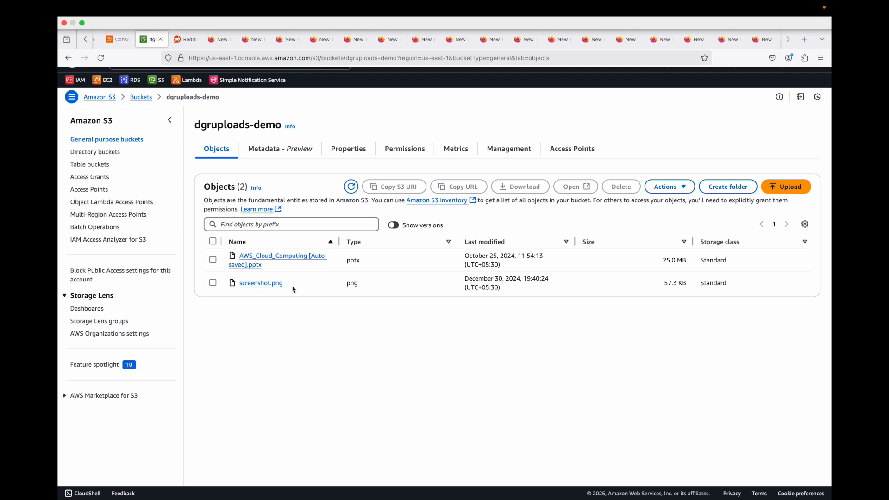
Start a new lifecycle rule for the dgruploads-demo bucket and name it demo.
left_click(511, 150)
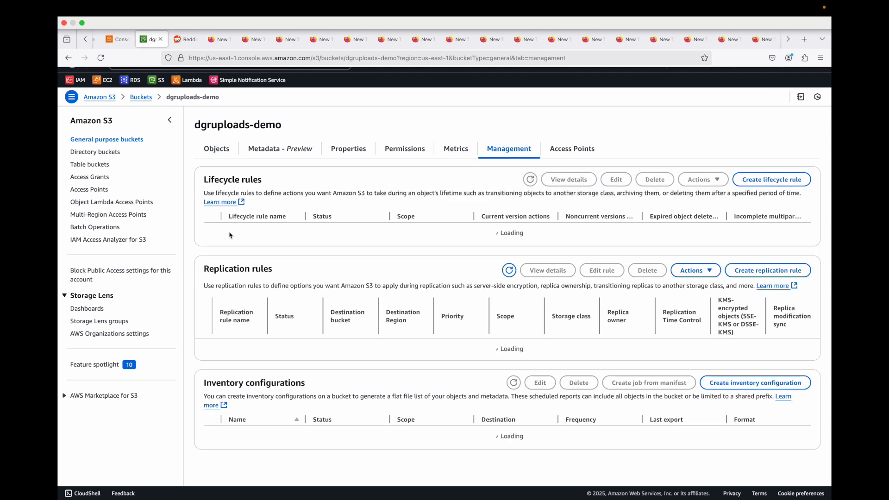
left_click_drag(205, 178, 299, 180)
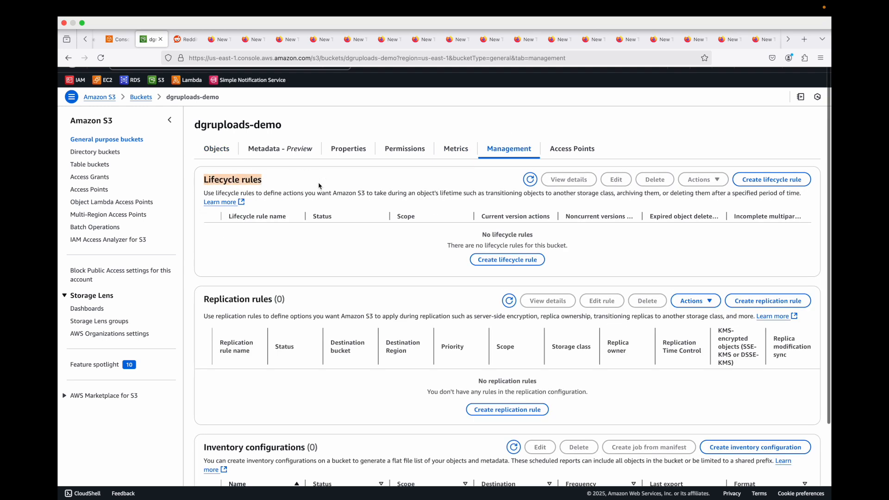
left_click(505, 262)
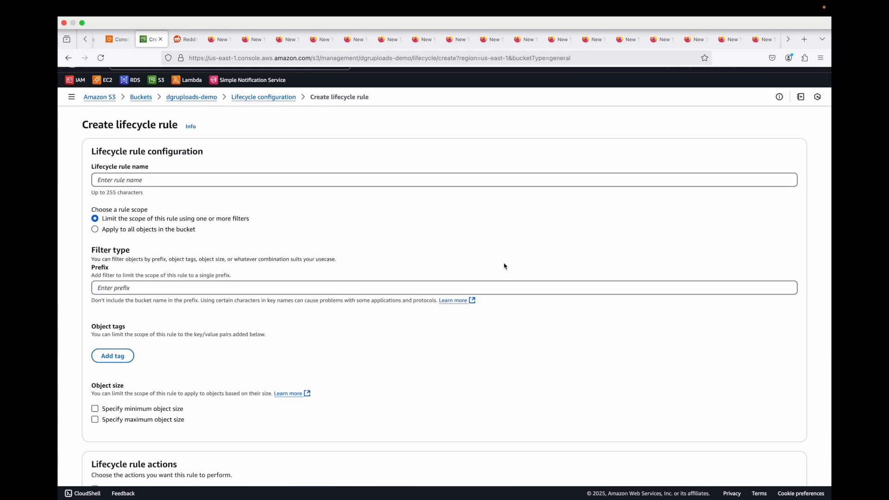
left_click(189, 184)
type("demo")
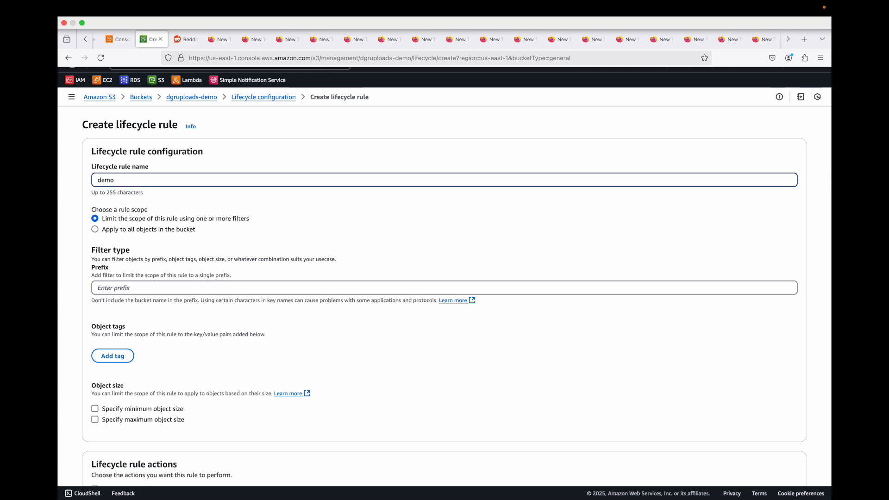
Set the rule scope to apply to all objects in the bucket and acknowledge that scope.
left_click_drag(104, 211, 246, 221)
scroll(115, 220, "up", 5)
left_click(246, 221)
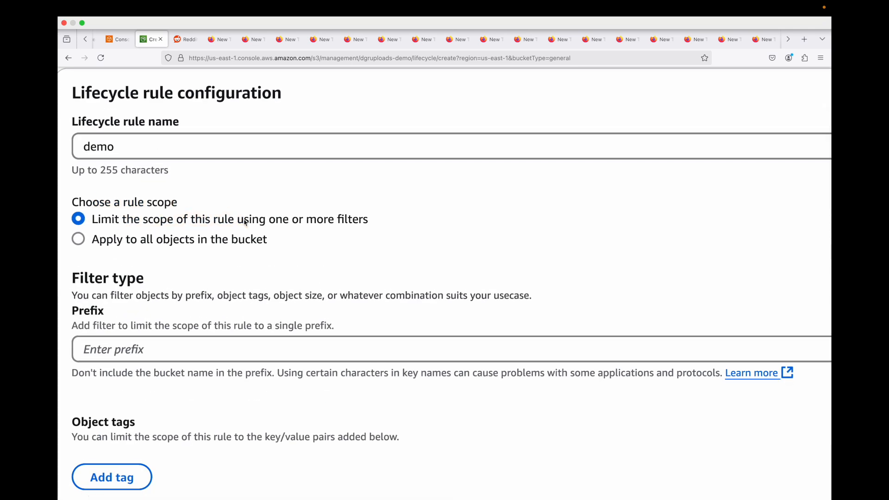
left_click(264, 240)
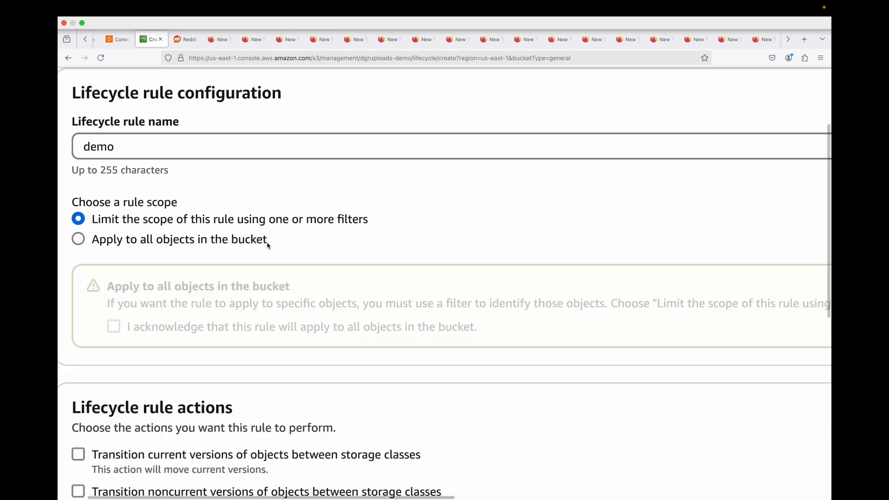
left_click(205, 219)
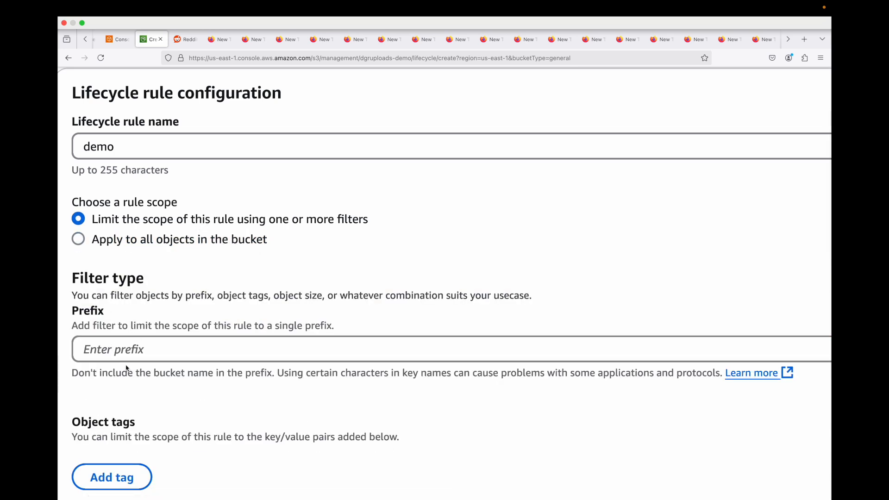
left_click(121, 241)
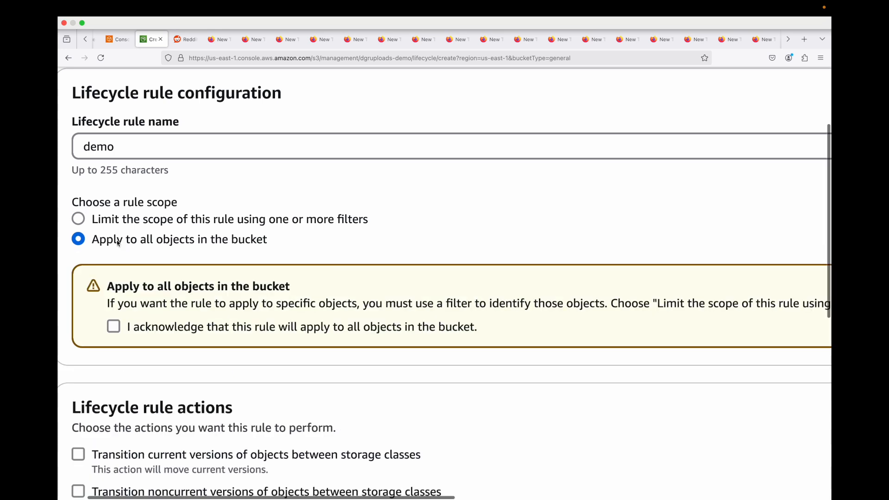
scroll(153, 297, "down", 4)
left_click(114, 228)
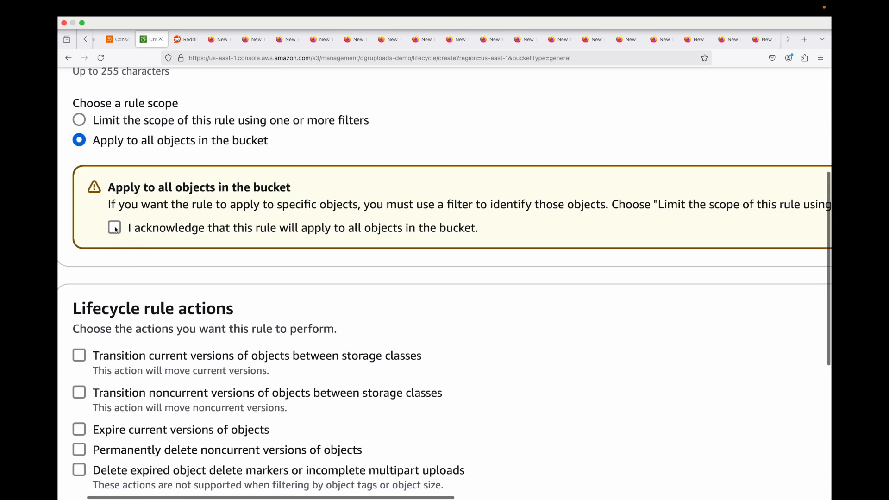
Select transitioning current versions of objects between storage classes as the rule's only action.
scroll(231, 314, "down", 5)
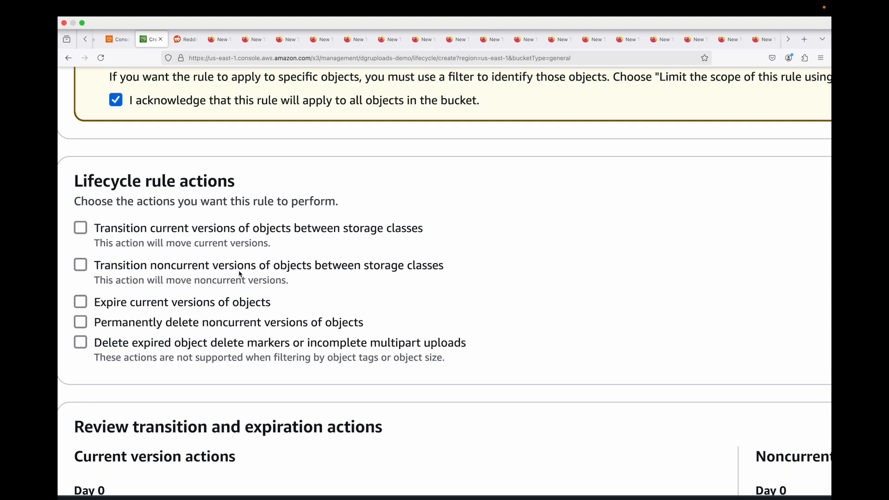
left_click_drag(104, 228, 283, 228)
left_click_drag(107, 266, 280, 270)
left_click_drag(108, 306, 244, 304)
left_click_drag(123, 325, 285, 327)
left_click_drag(116, 348, 261, 348)
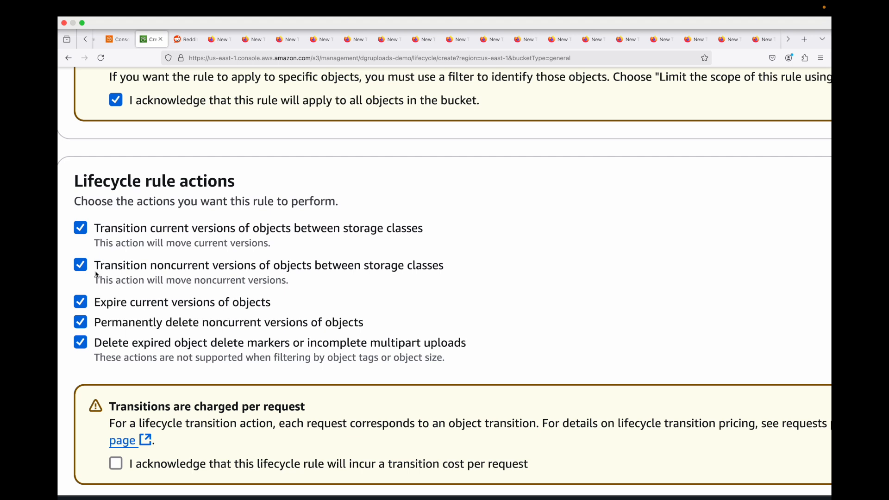
left_click(82, 266)
left_click(81, 302)
left_click(80, 322)
left_click(80, 342)
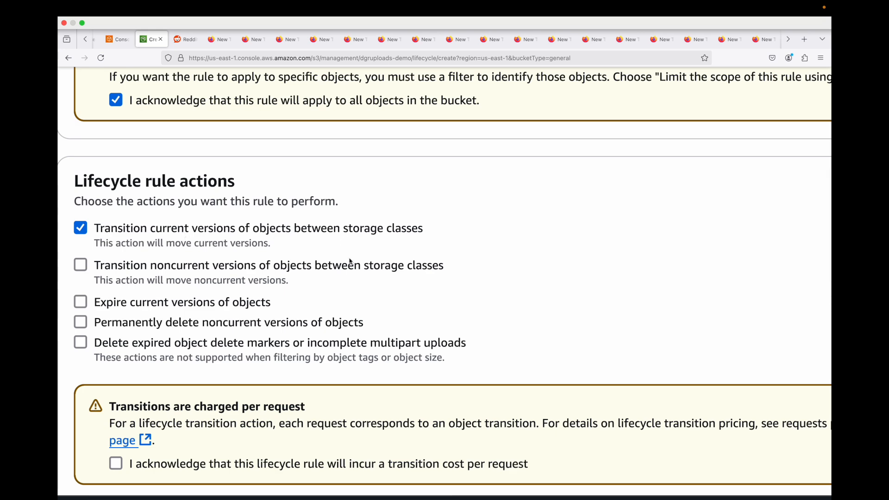
Acknowledge that the lifecycle rule will incur a transition cost per request.
scroll(348, 307, "down", 5)
left_click(117, 351)
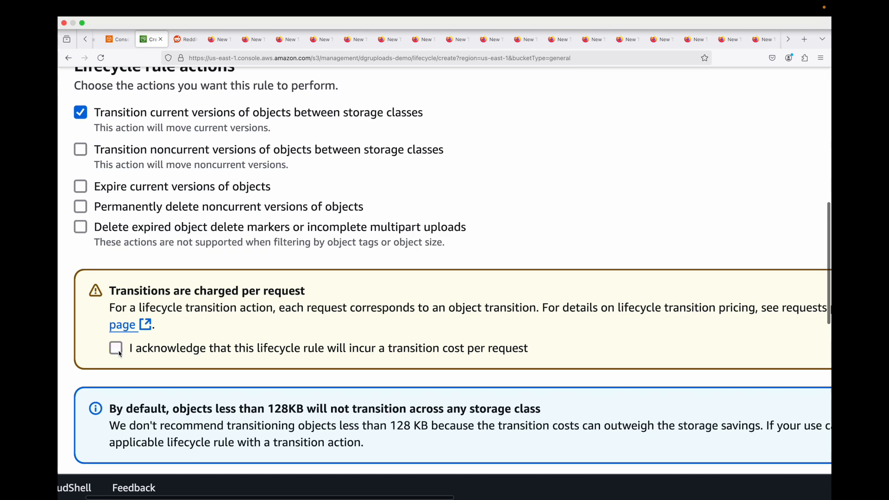
left_click_drag(350, 352, 471, 359)
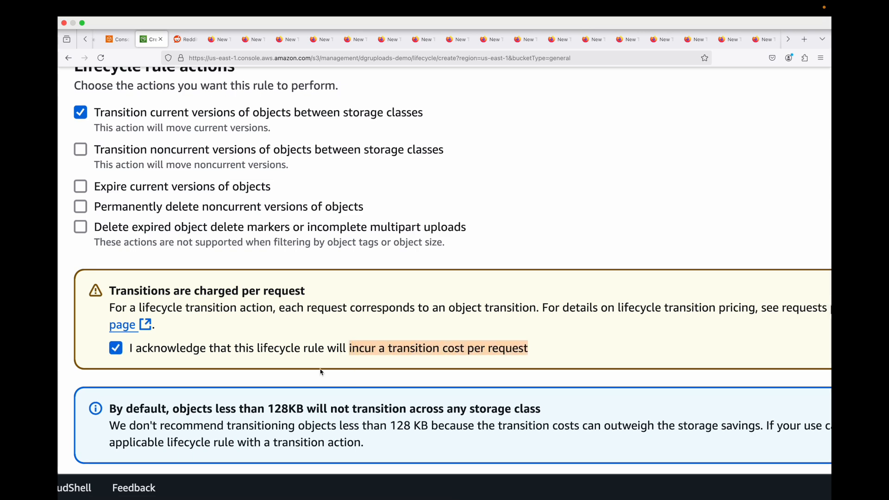
Review the available storage classes and set the Standard-IA transition to 30 days after object creation.
scroll(321, 372, "down", 10)
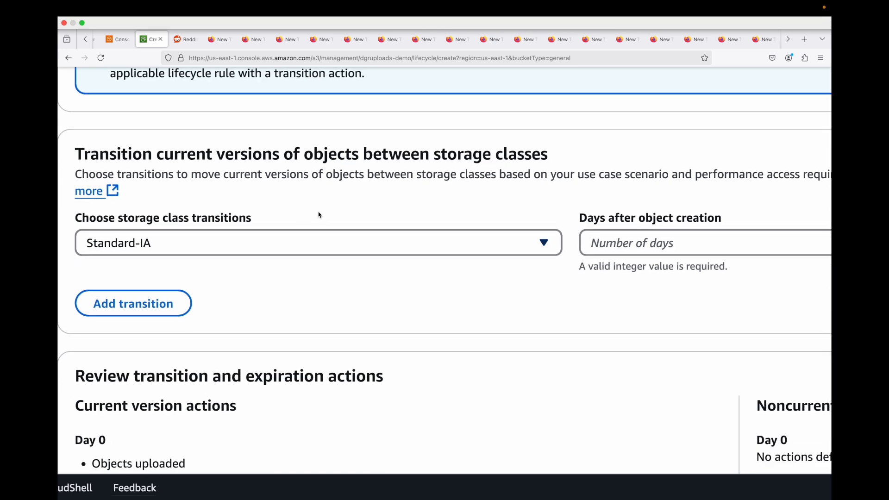
left_click(181, 248)
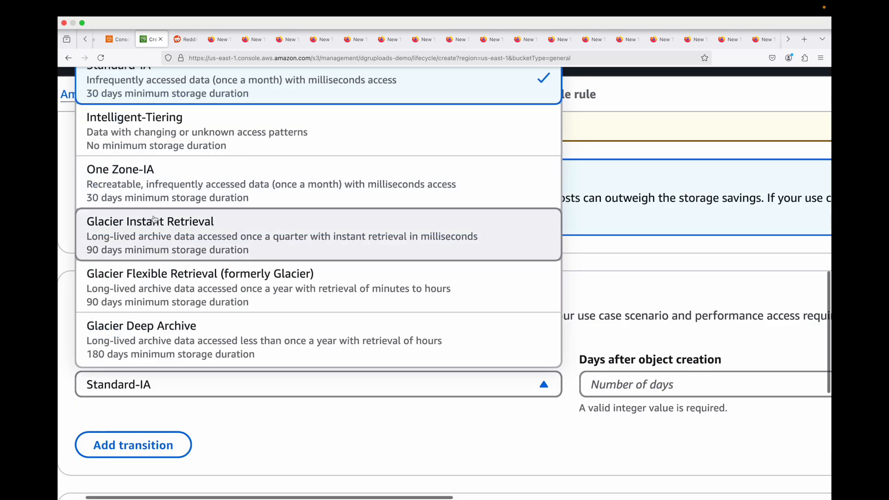
scroll(154, 222, "up", 1)
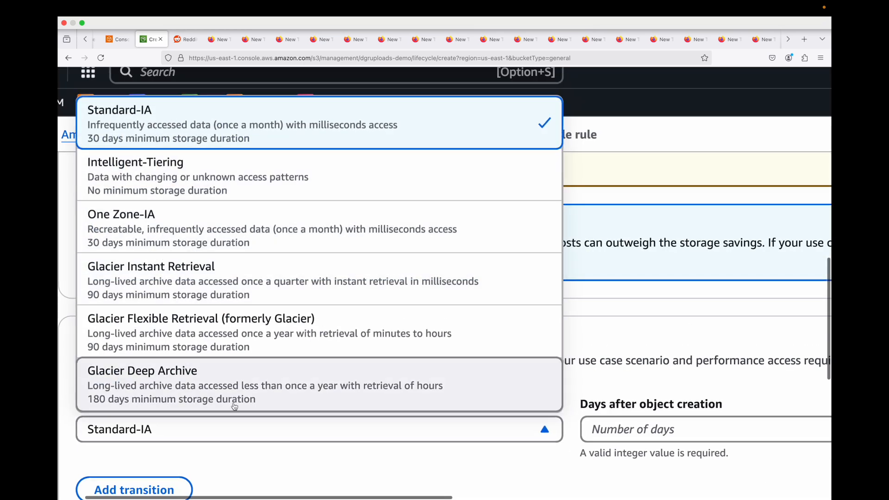
left_click(261, 457)
scroll(251, 367, "down", 3)
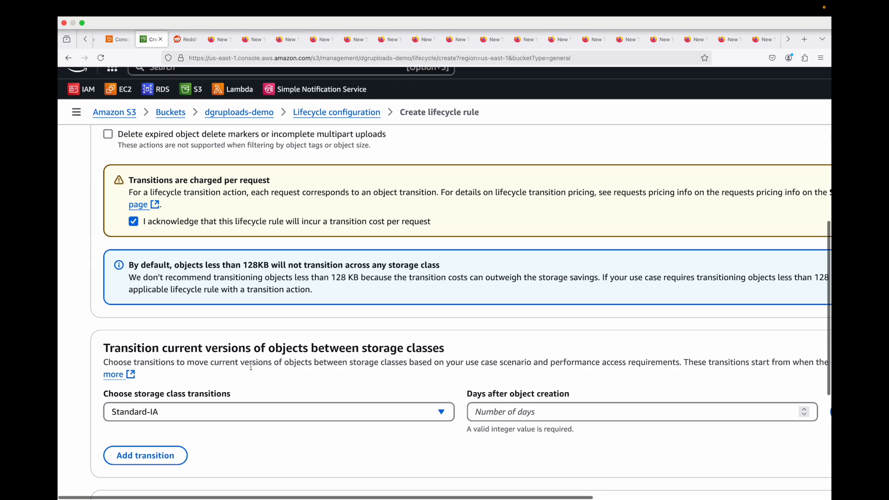
scroll(251, 367, "down", 2)
left_click_drag(108, 332, 246, 332)
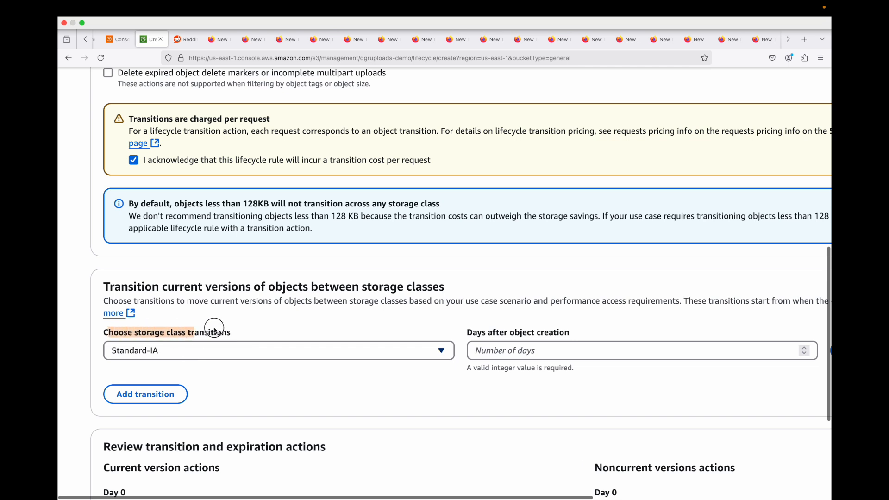
left_click(358, 353)
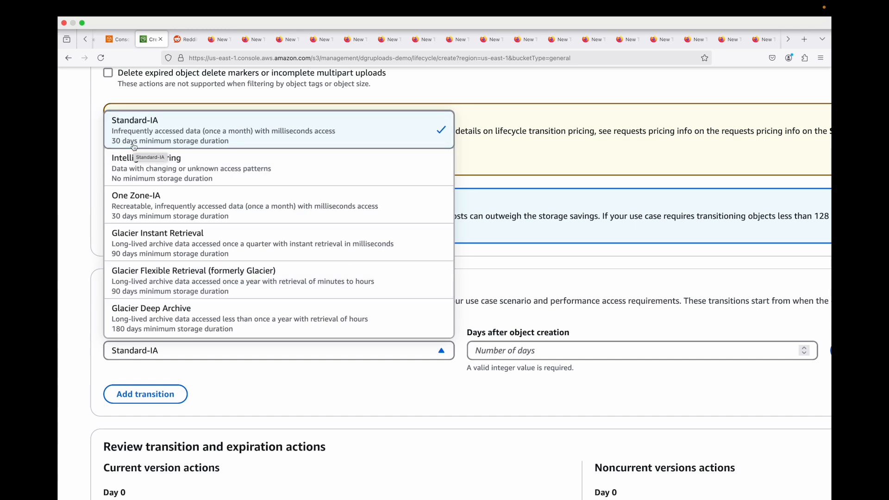
left_click(512, 356)
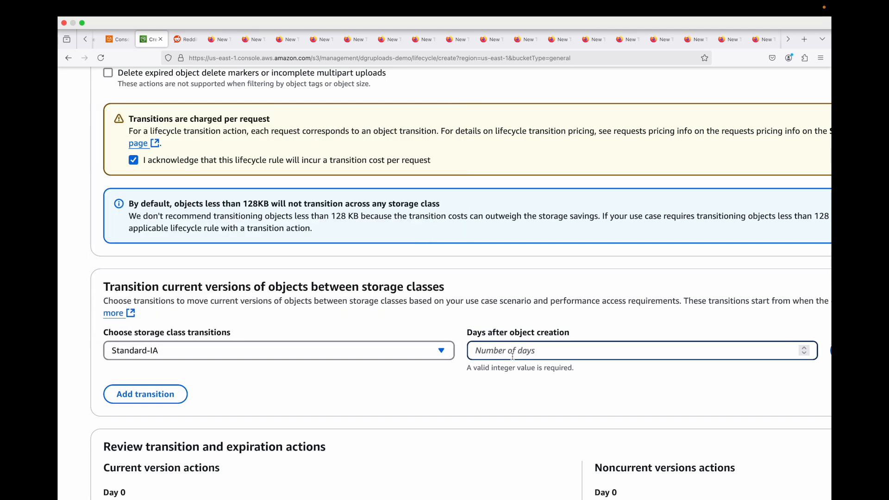
type("30")
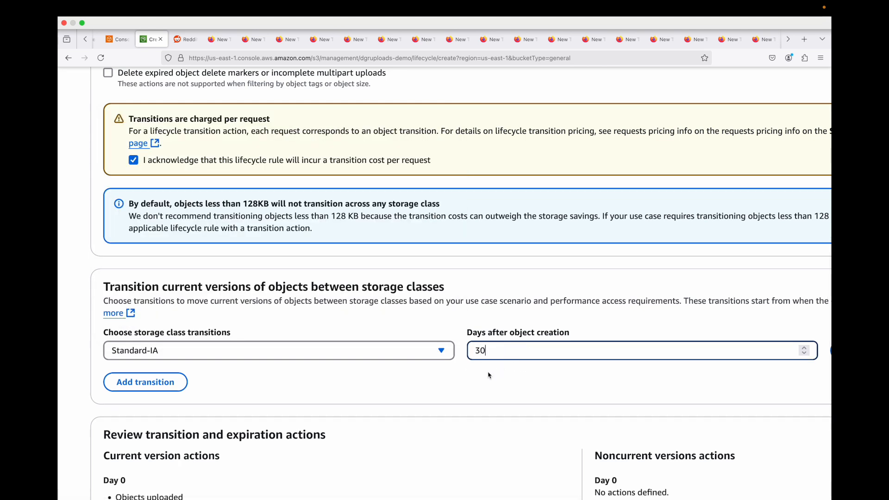
left_click(486, 380)
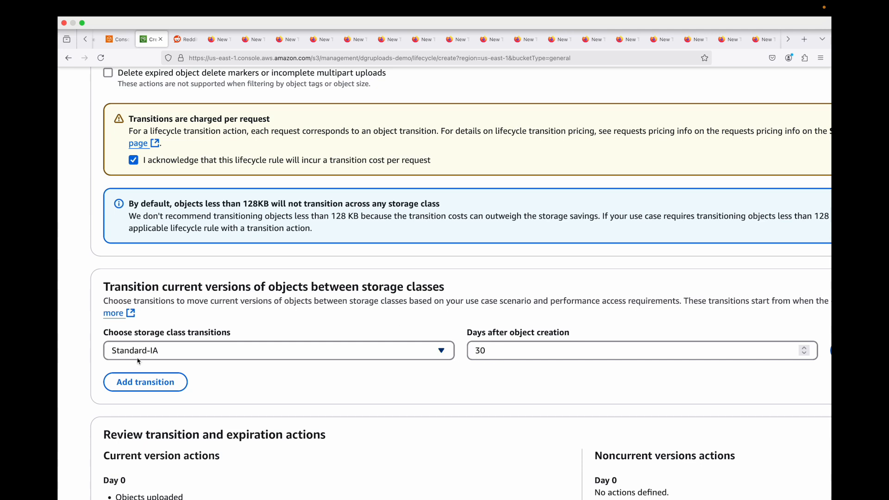
Add a second transition that moves objects to One Zone-IA 60 days after object creation.
scroll(154, 354, "down", 2)
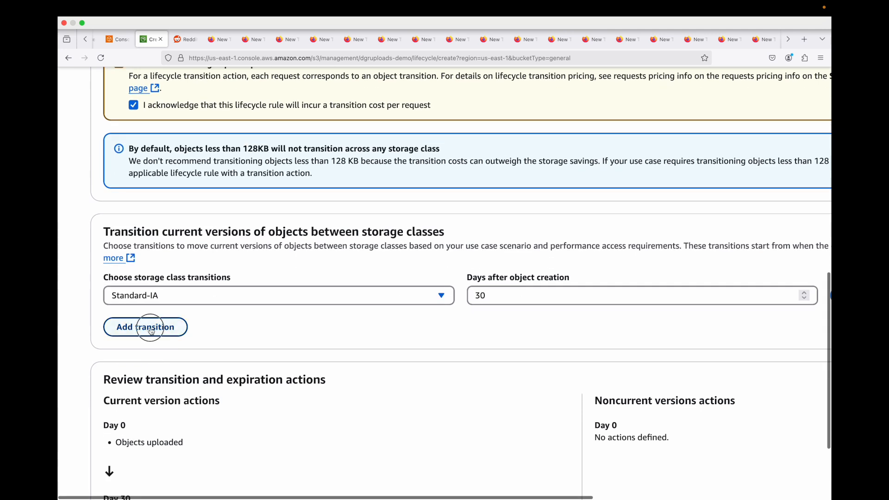
left_click(154, 329)
left_click(200, 330)
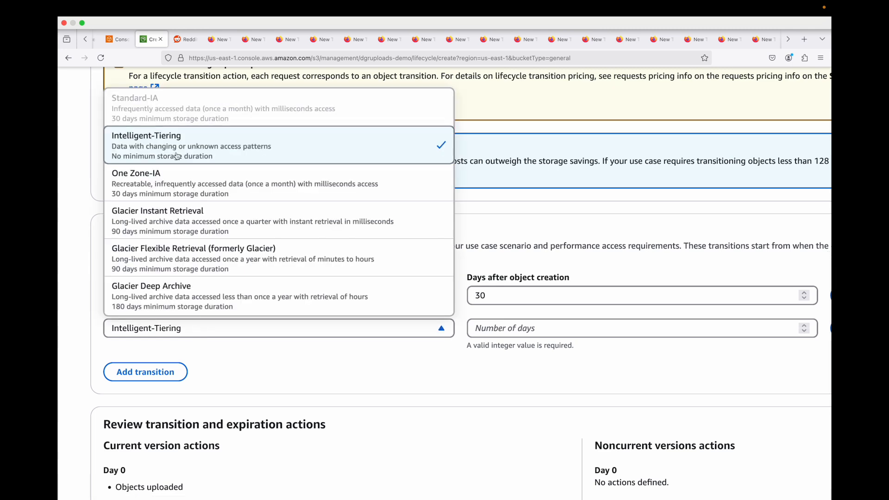
left_click(175, 169)
left_click(517, 328)
type("60")
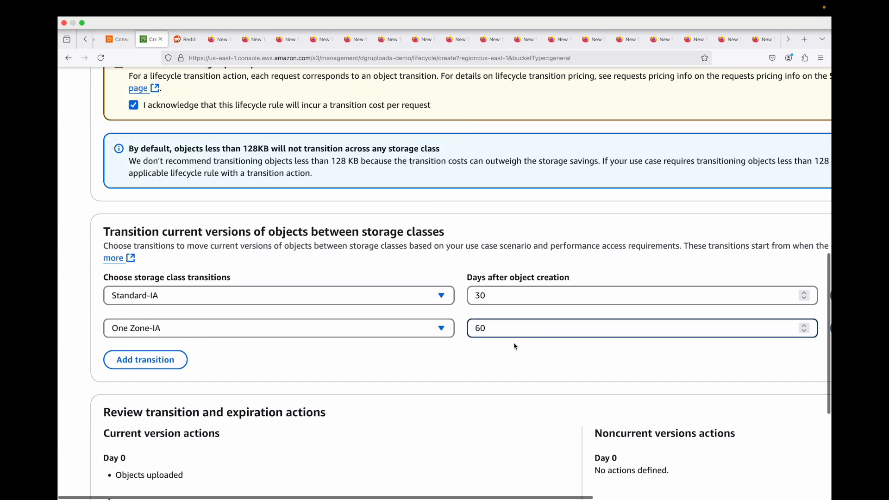
Add a third transition that moves objects to Glacier Deep Archive 180 days after object creation.
left_click(159, 362)
left_click(190, 366)
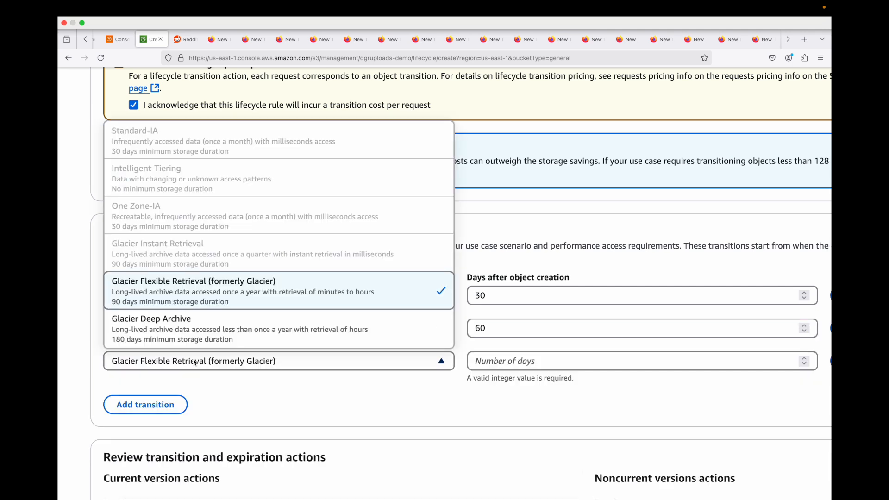
left_click(194, 326)
left_click(488, 362)
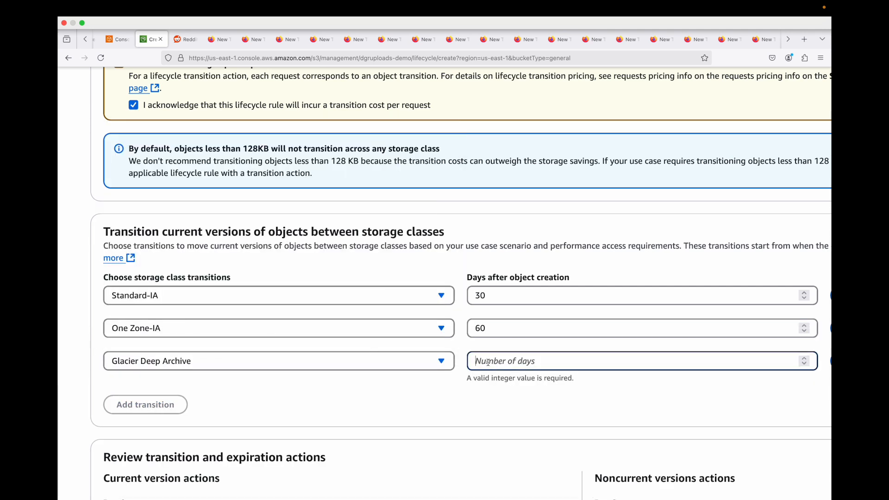
type("180")
left_click(525, 405)
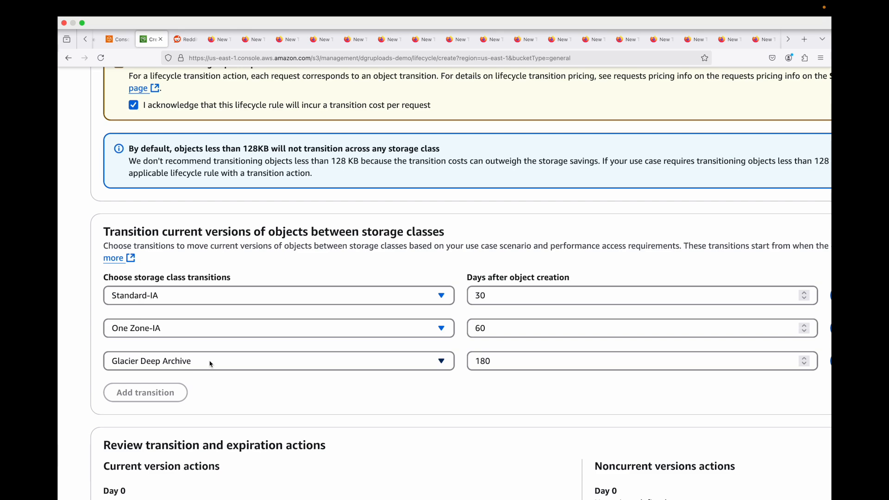
Enable expiration of current object versions and set it to 365 days after object creation.
scroll(210, 364, "down", 1)
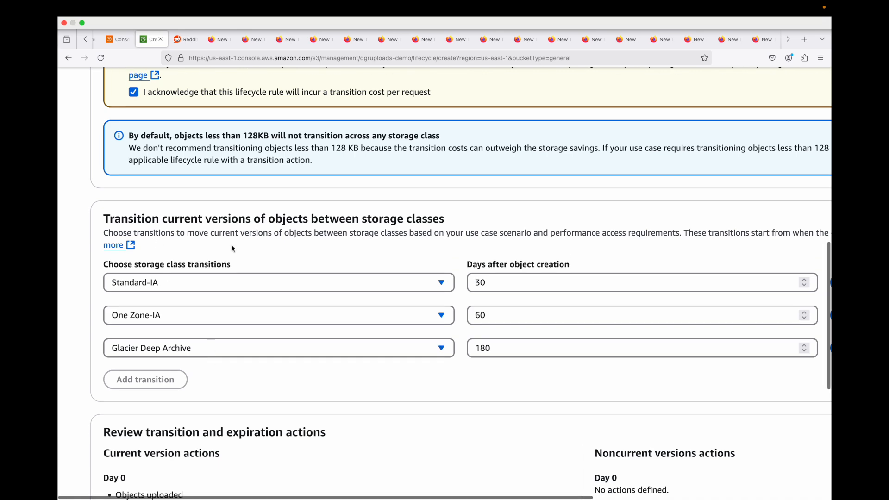
scroll(232, 249, "down", 3)
scroll(232, 249, "up", 8)
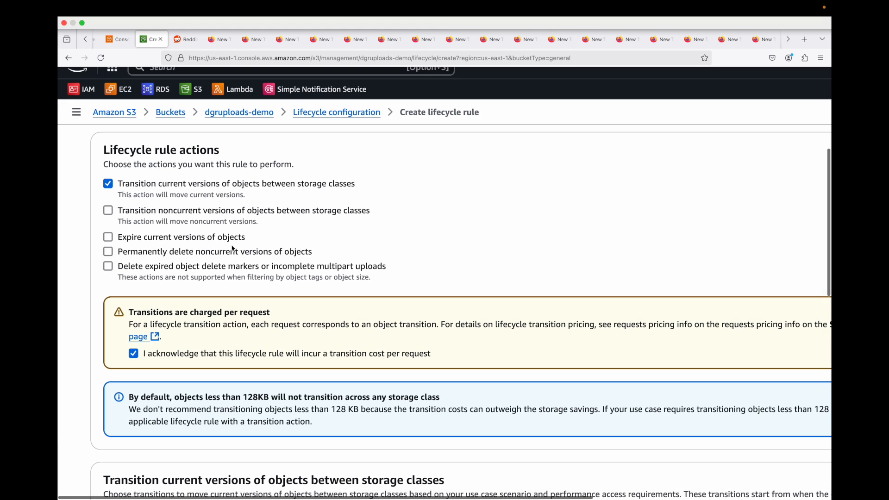
scroll(232, 249, "up", 1)
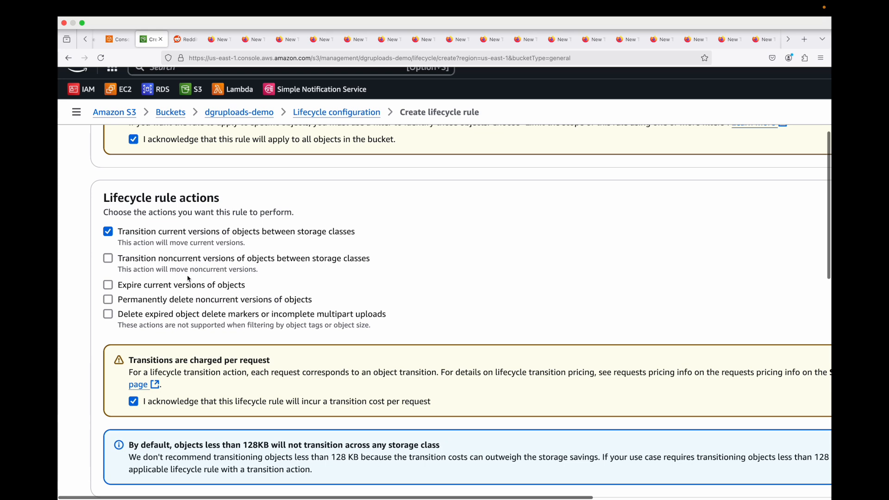
left_click(143, 287)
scroll(216, 368, "down", 10)
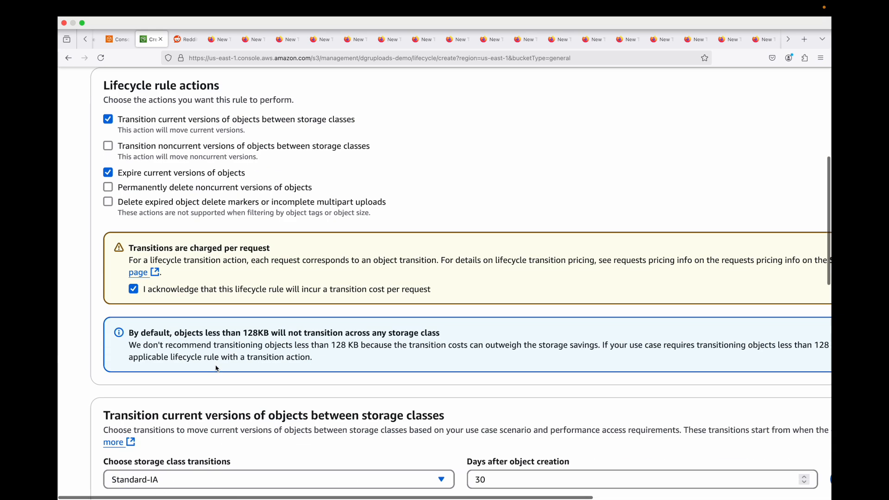
left_click_drag(110, 286, 216, 286)
left_click(208, 302)
type("365")
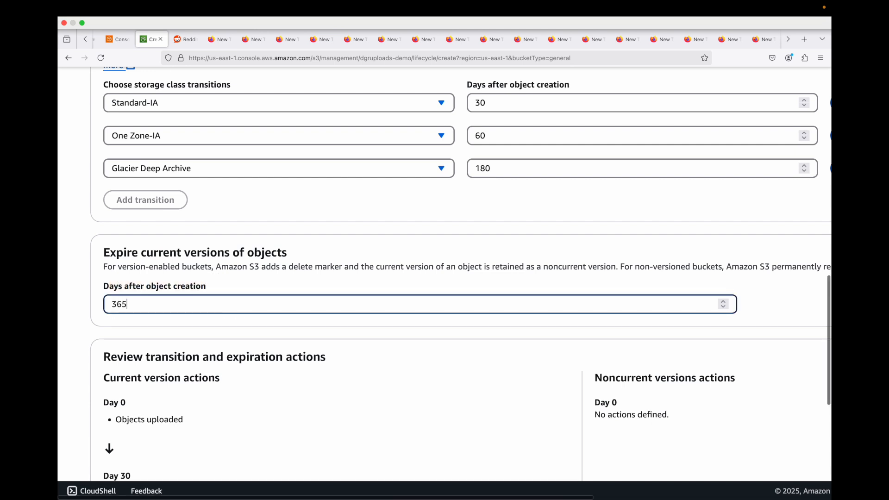
left_click(276, 332)
scroll(248, 383, "down", 4)
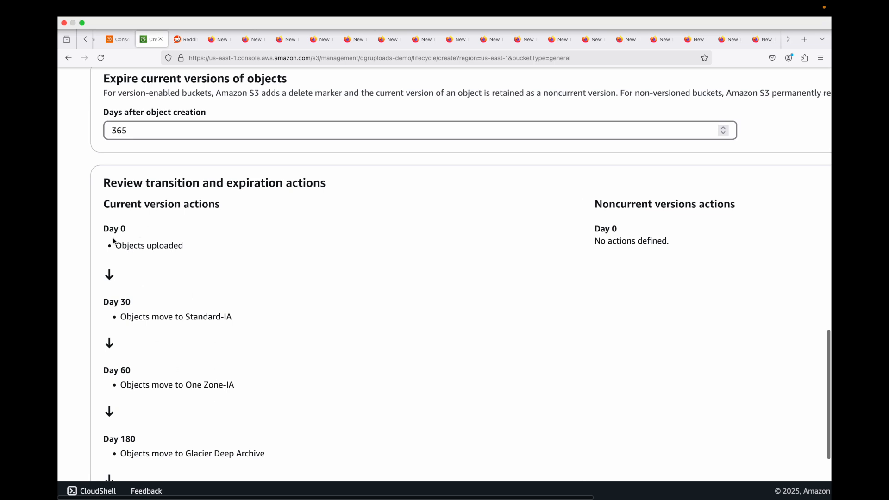
Review the current version transition and expiration timeline, from object upload through each storage class move to expiry.
left_click_drag(115, 246, 186, 247)
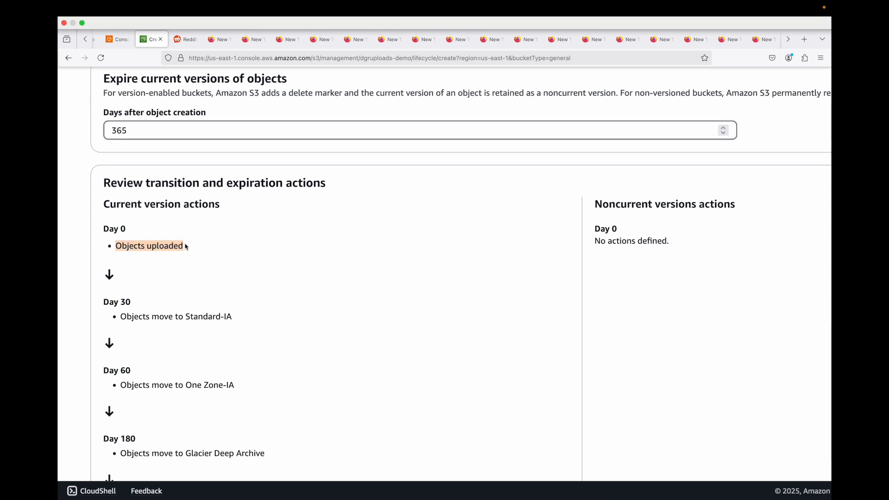
left_click_drag(123, 317, 240, 313)
scroll(242, 314, "down", 2)
left_click_drag(123, 307, 236, 305)
scroll(235, 305, "down", 2)
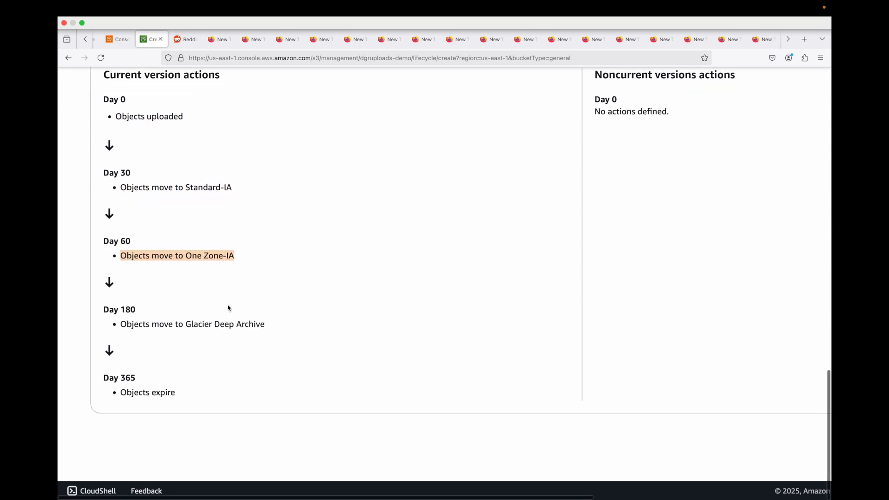
left_click_drag(127, 324, 265, 329)
left_click_drag(121, 394, 176, 393)
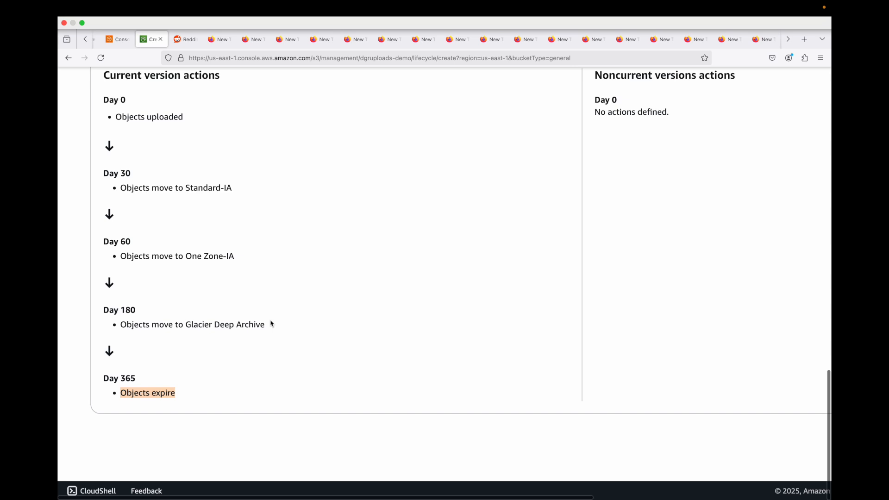
scroll(300, 304, "up", 3)
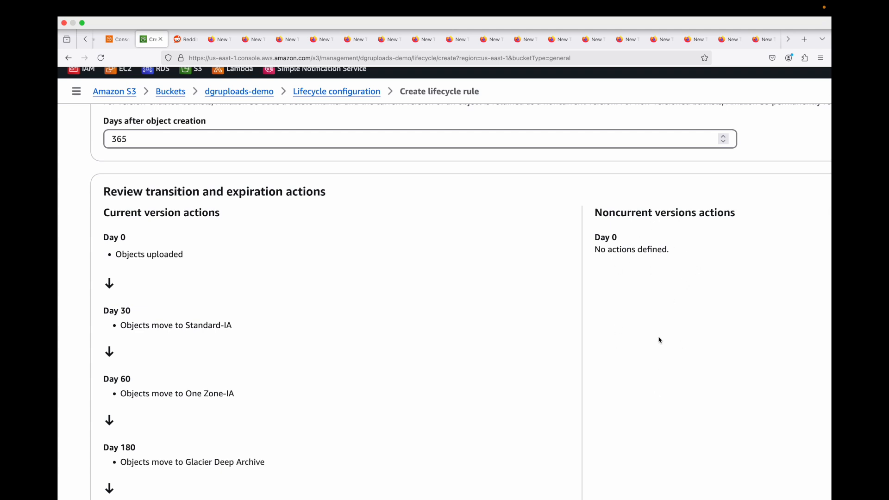
key("super+minus")
key("super+minus")
key("super+minus")
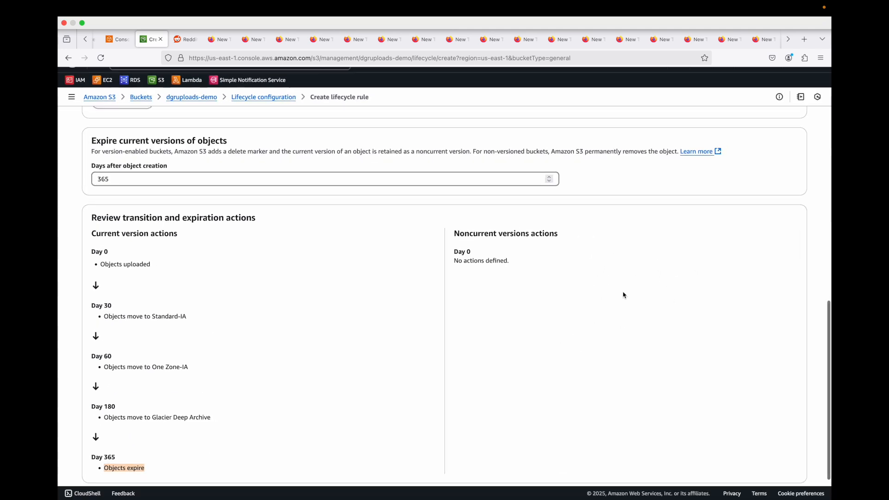
scroll(541, 278, "down", 1)
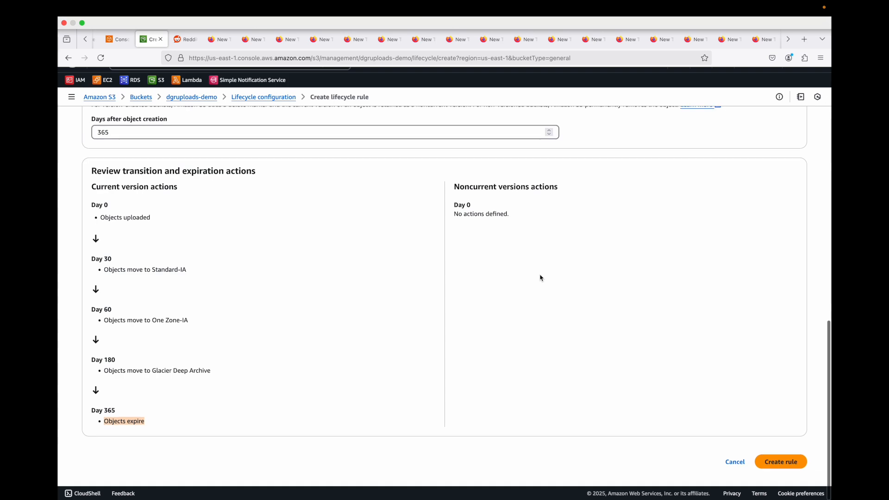
Recheck the lifecycle rule's scope and actions, and create the rule.
scroll(474, 290, "up", 10)
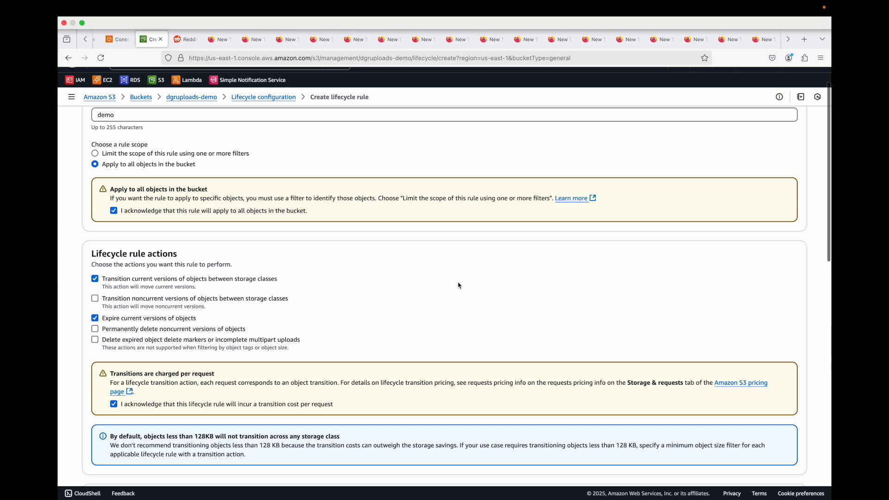
scroll(459, 286, "down", 10)
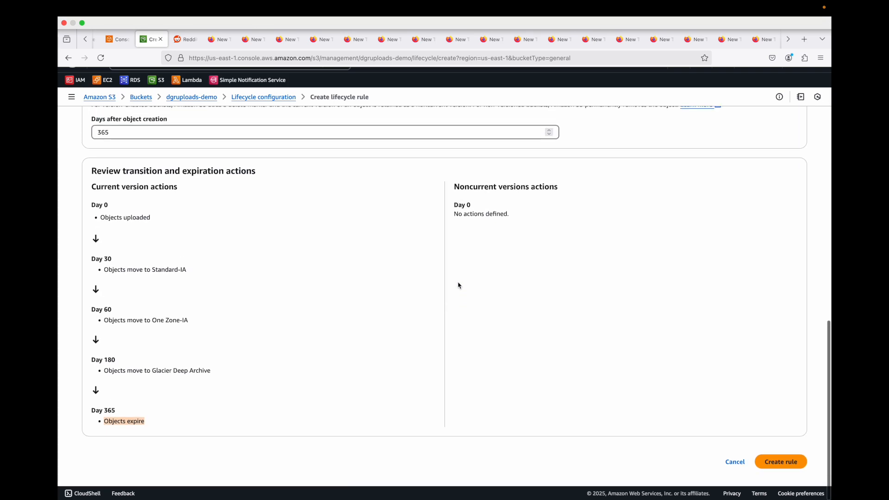
scroll(458, 286, "up", 3)
scroll(458, 286, "down", 2)
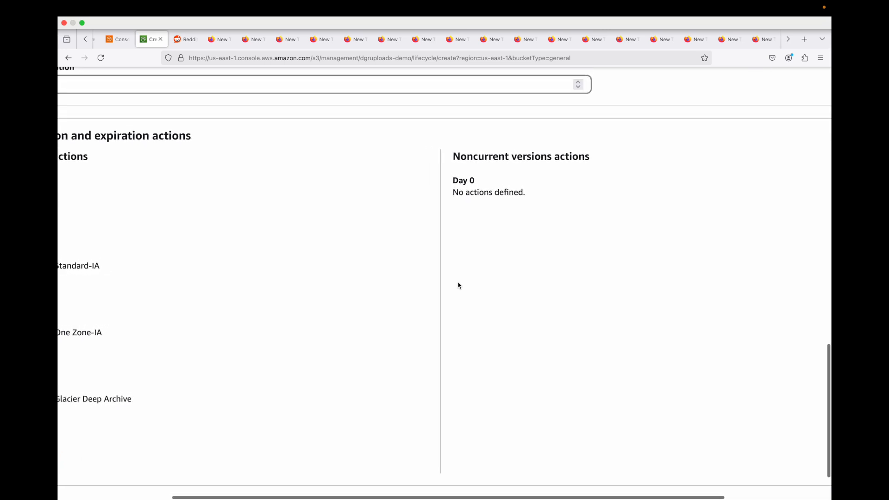
scroll(458, 285, "down", 3)
scroll(459, 284, "right", 3)
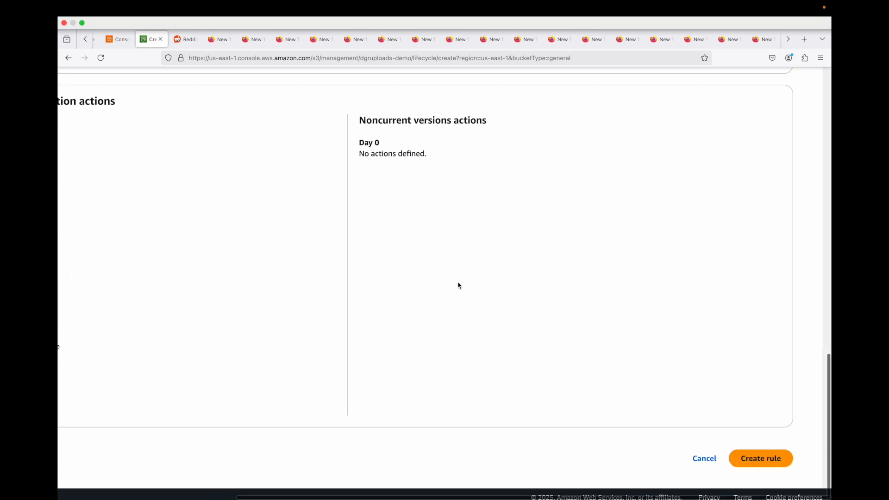
left_click(769, 459)
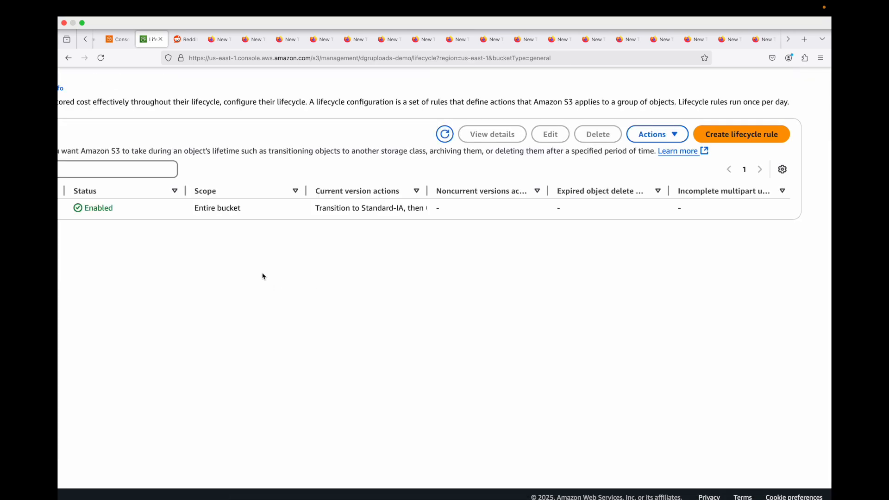
Dismiss the success notification and widen the Current version actions column in the lifecycle rules list.
scroll(276, 262, "down", 3)
scroll(234, 268, "down", 3)
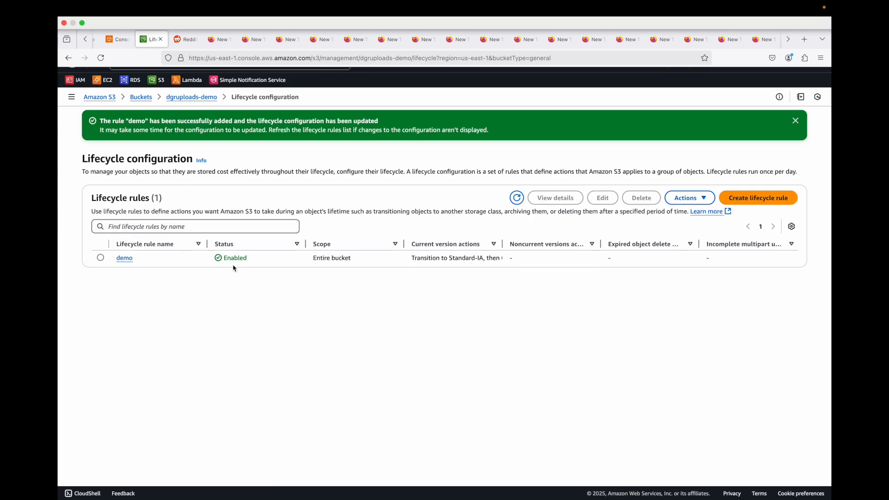
left_click(797, 121)
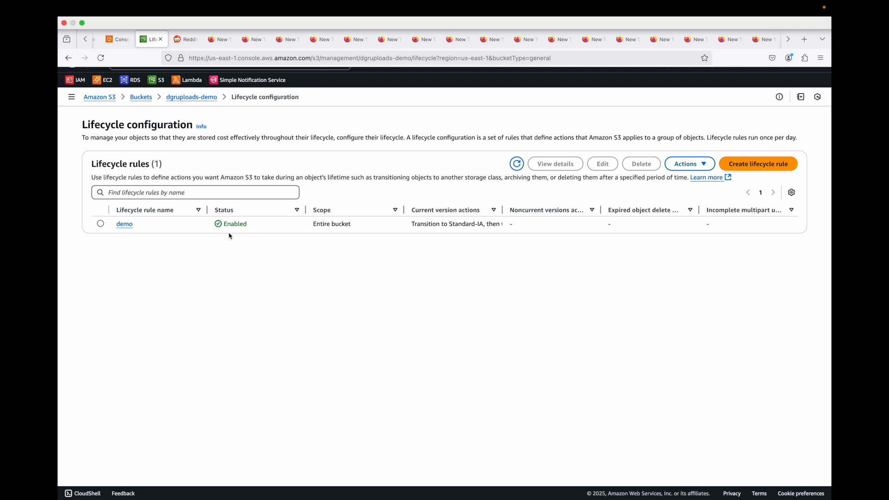
left_click_drag(503, 210, 689, 210)
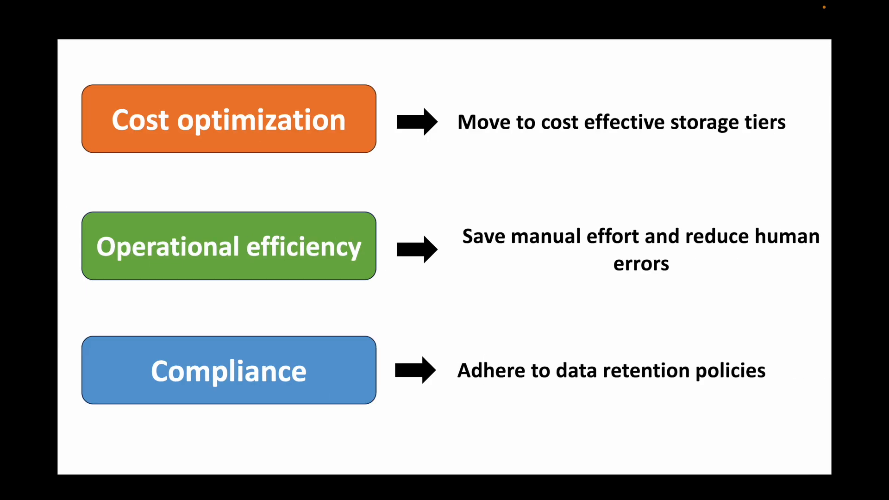
key("Right")
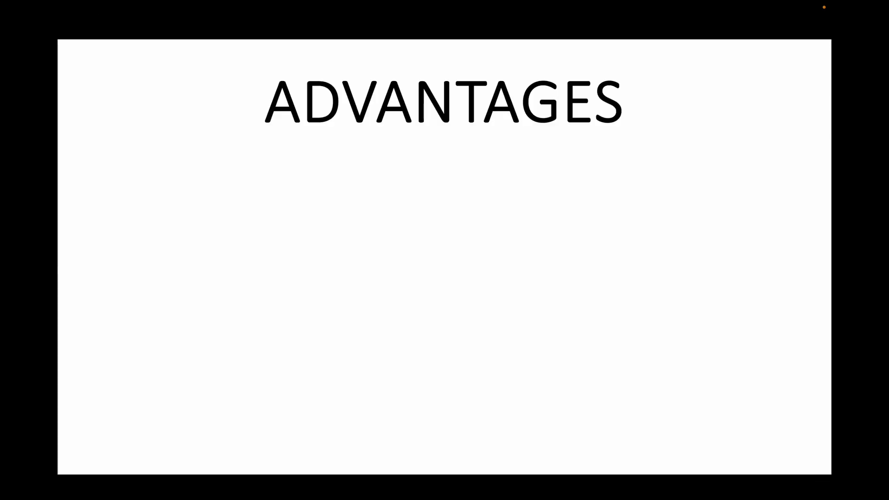
key("Right")
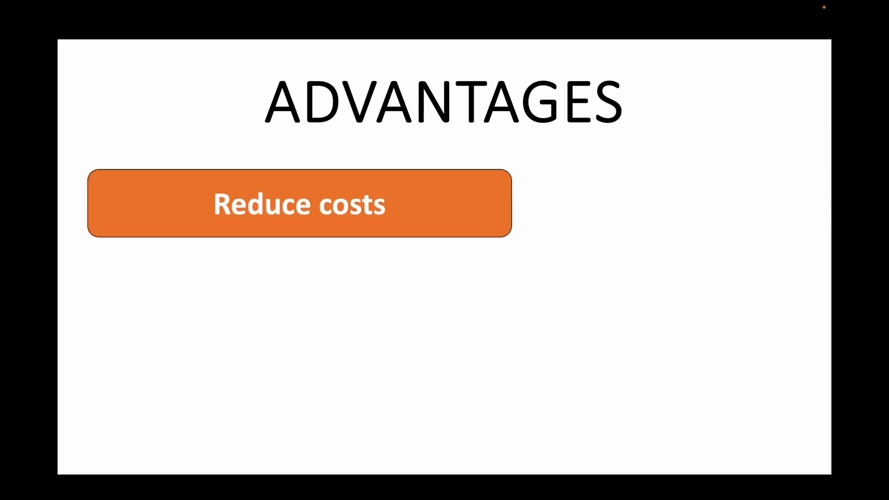